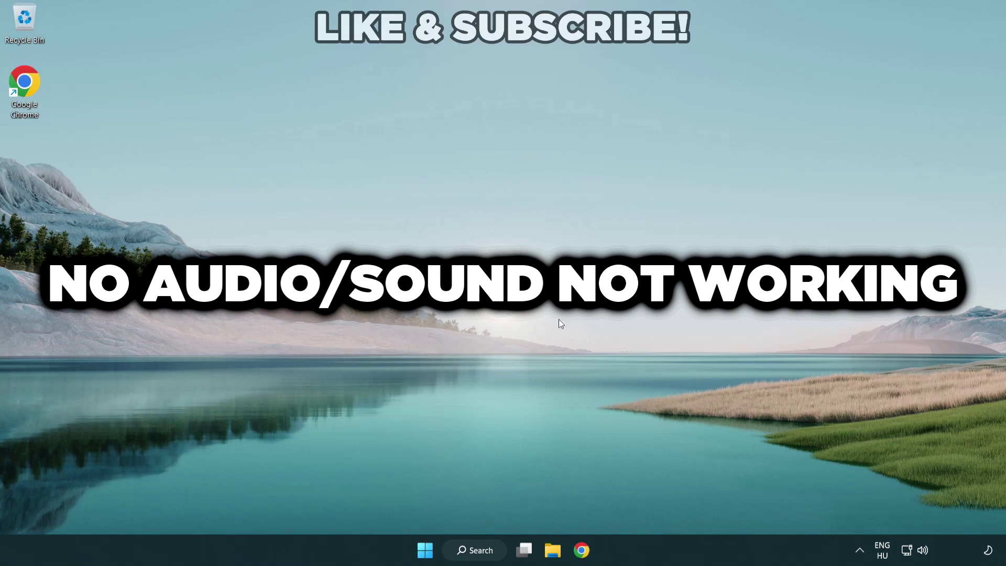
# Step: Switch the audio output from CABLE Input to Speakers (High Definition Audio Device) in Quick Settings
pyautogui.click(923, 552)
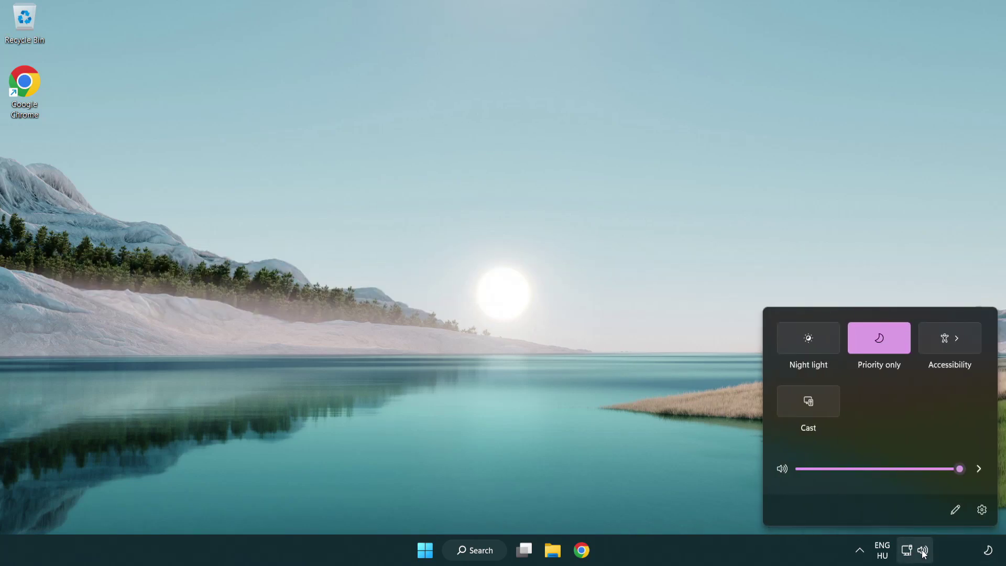
pyautogui.click(978, 470)
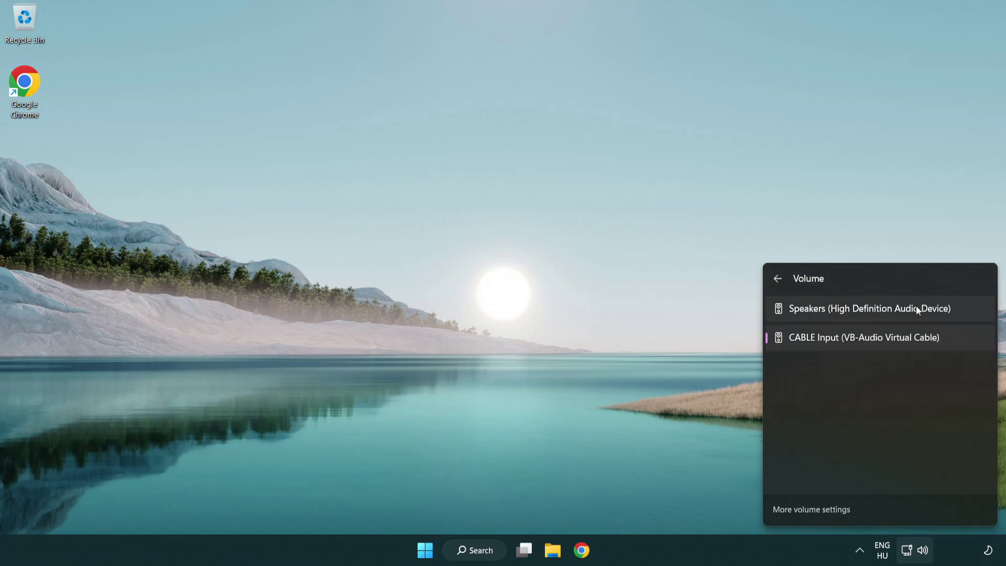
pyautogui.click(965, 313)
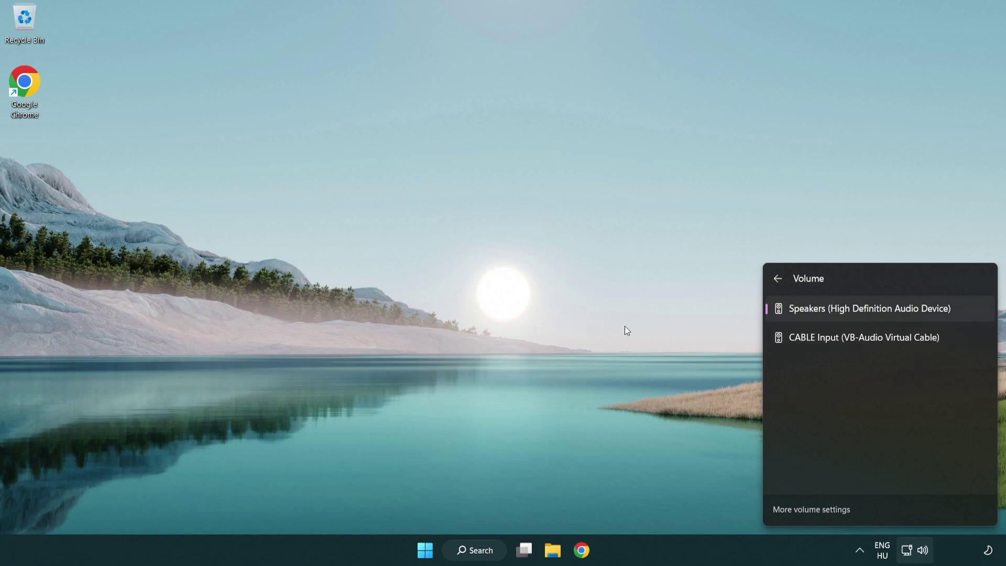
pyautogui.click(529, 301)
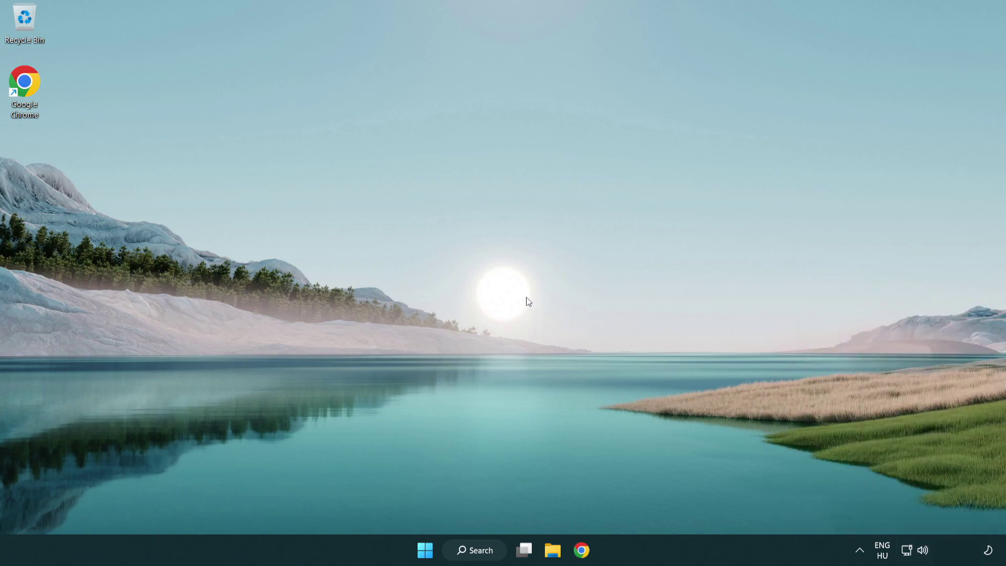
# Step: Reset sound devices and app volumes to recommended defaults in the volume mixer, then close Settings
pyautogui.rightClick(924, 552)
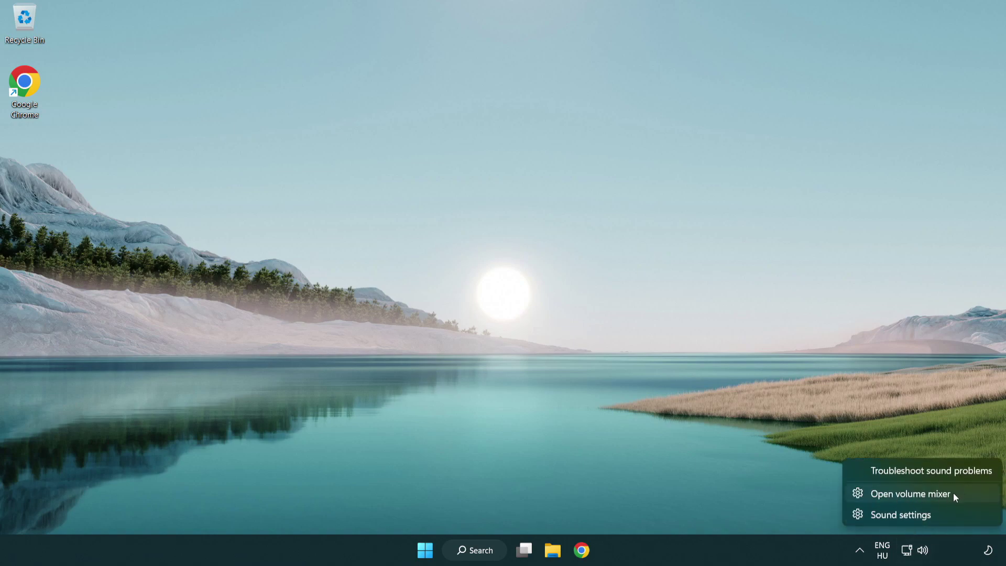
pyautogui.click(971, 497)
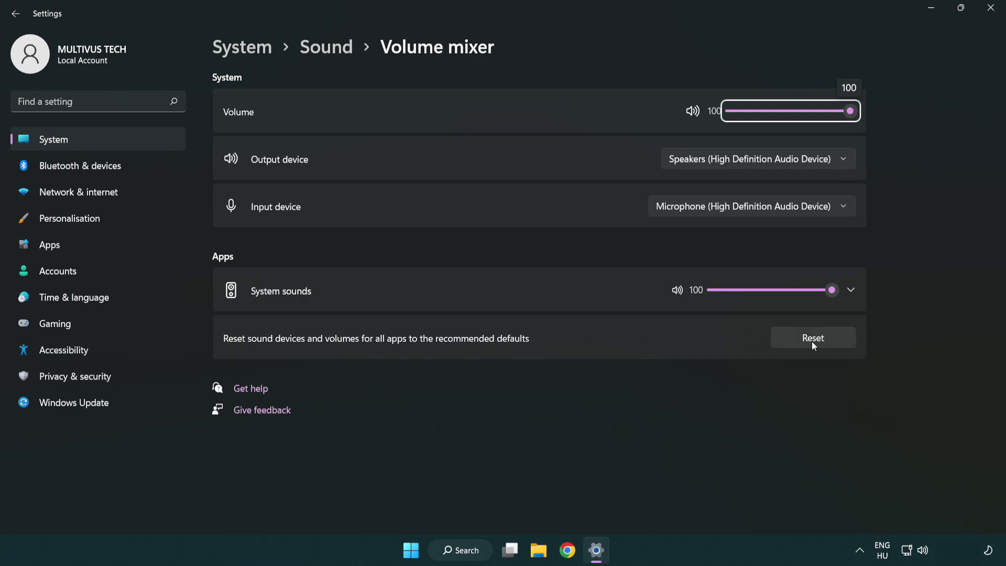
pyautogui.click(840, 341)
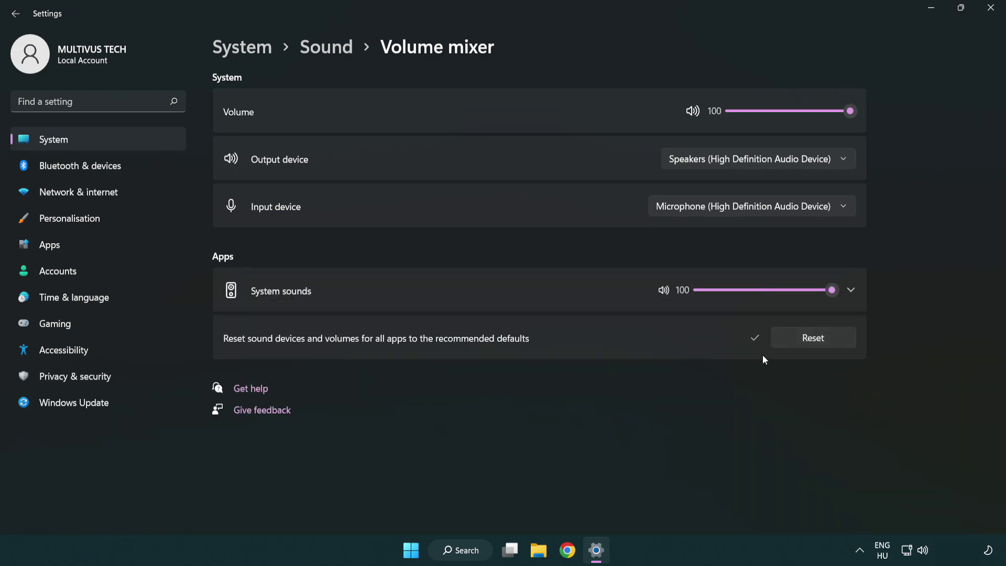
pyautogui.click(994, 10)
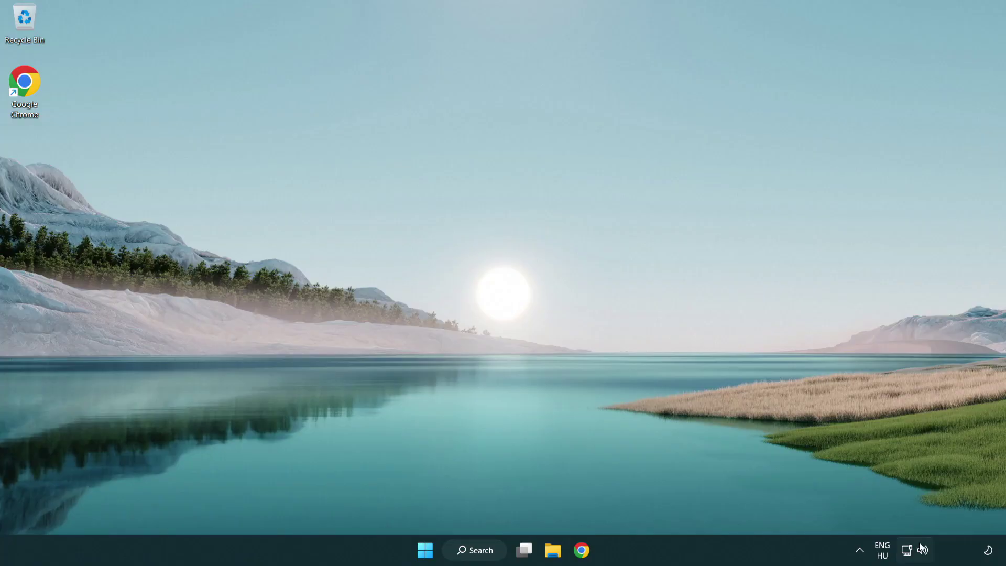
# Step: Open the System > Sound page with Speakers at volume 100 and scroll toward the Advanced section
pyautogui.rightClick(922, 550)
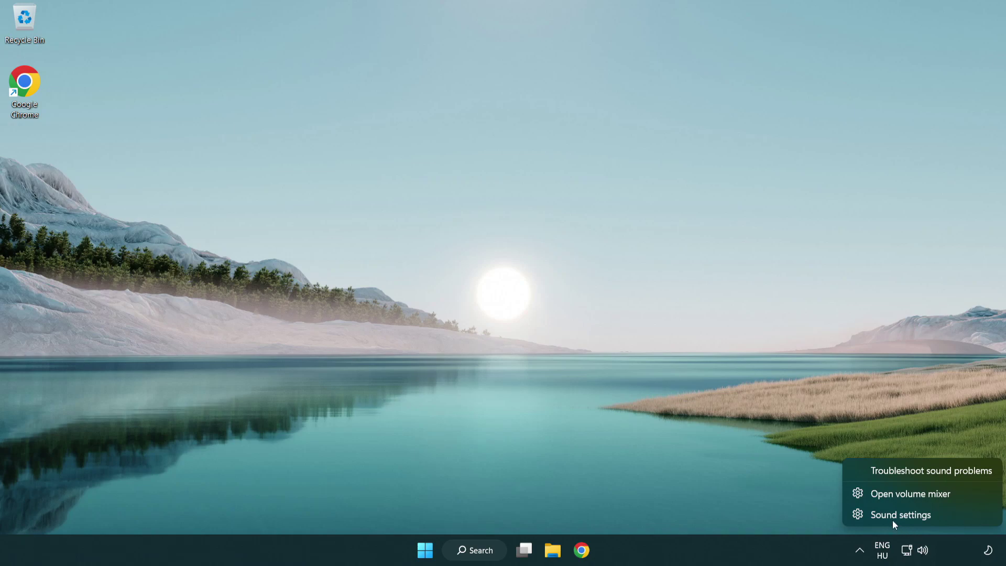
pyautogui.click(963, 519)
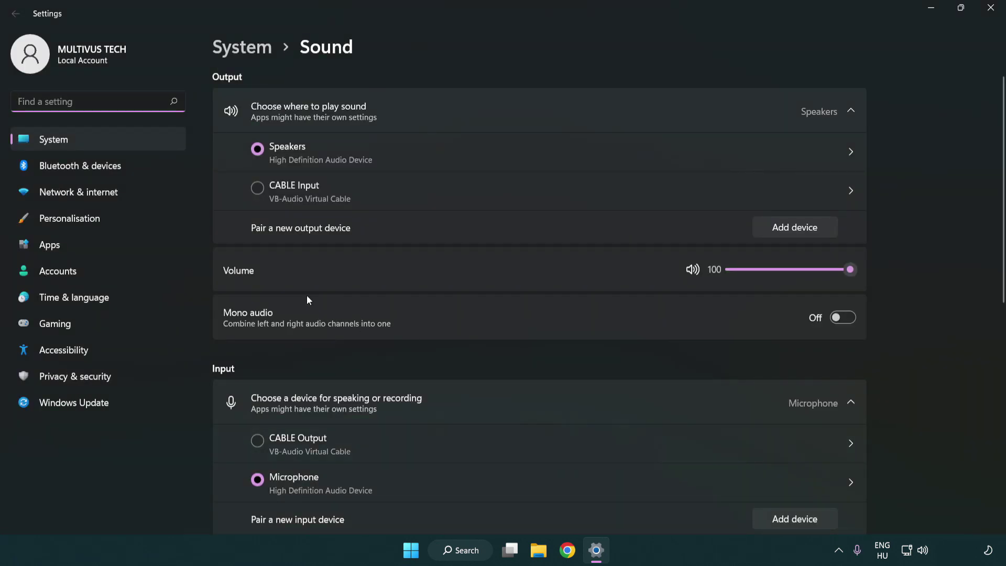
pyautogui.moveTo(809, 273); pyautogui.dragTo(898, 268)
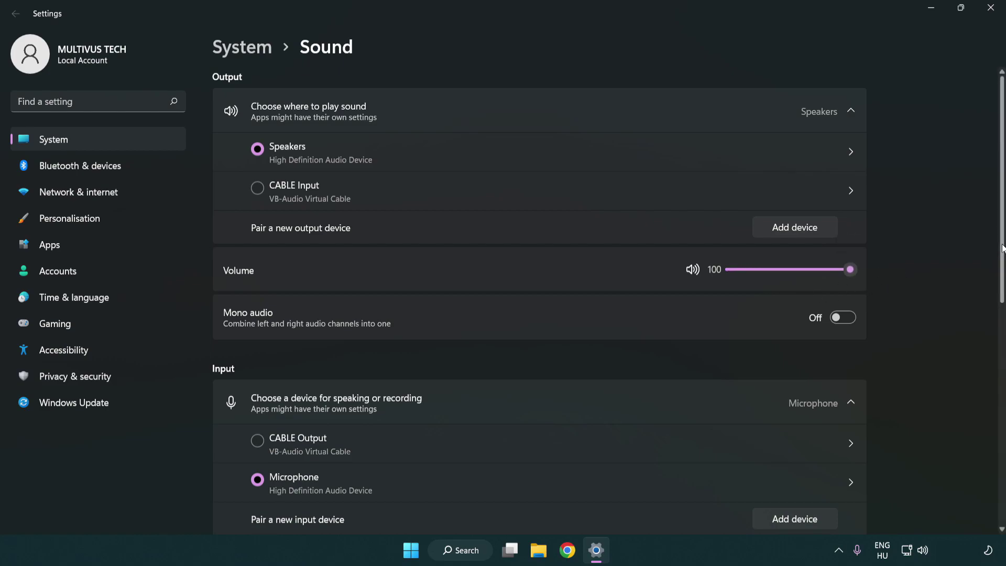
pyautogui.scroll(-6, 1001, 272)
pyautogui.scroll(-2, 586, 341)
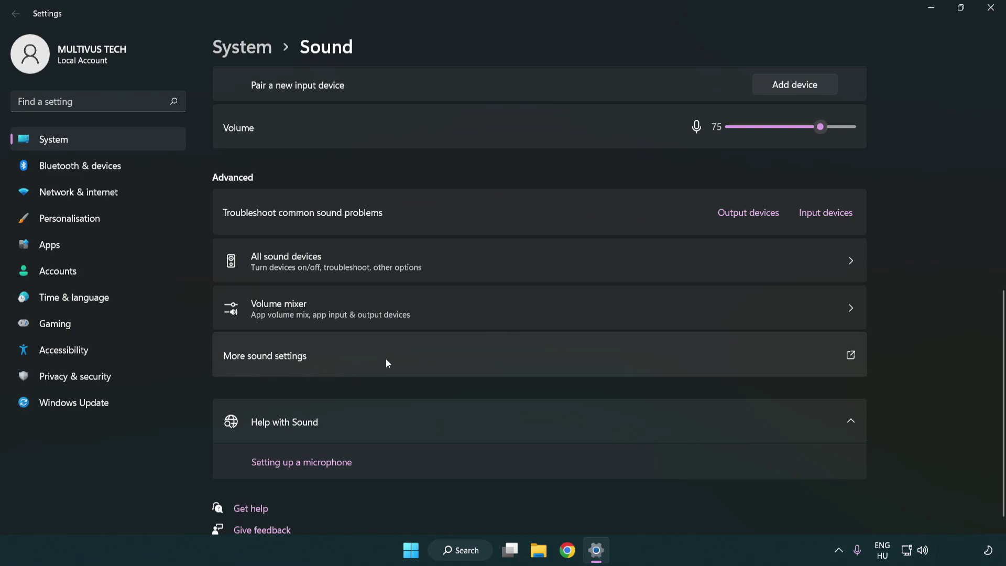
# Step: Disable the CABLE Input playback device in the classic Sound dialog, leaving Speakers as default
pyautogui.click(386, 360)
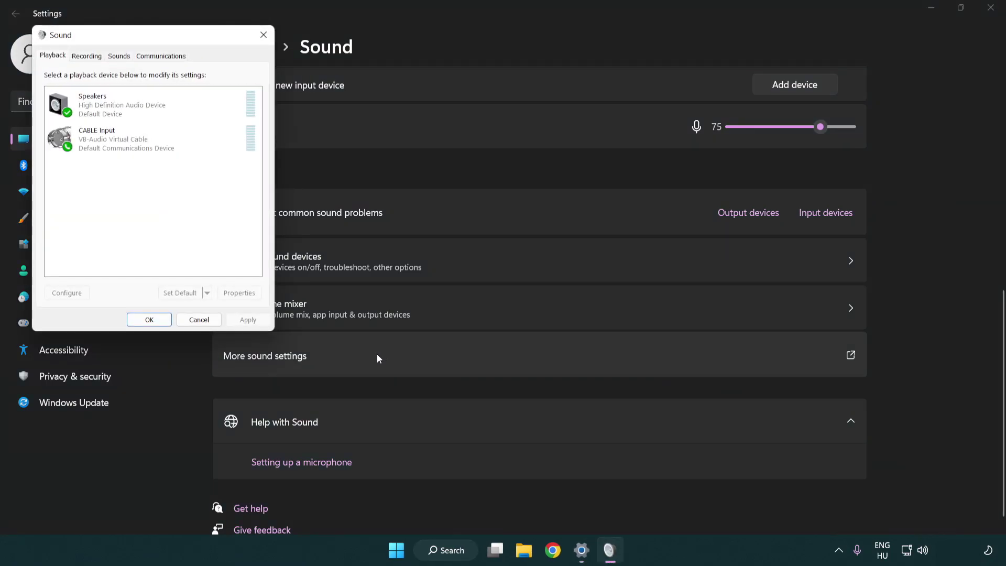
pyautogui.moveTo(179, 37); pyautogui.dragTo(518, 135)
pyautogui.click(482, 241)
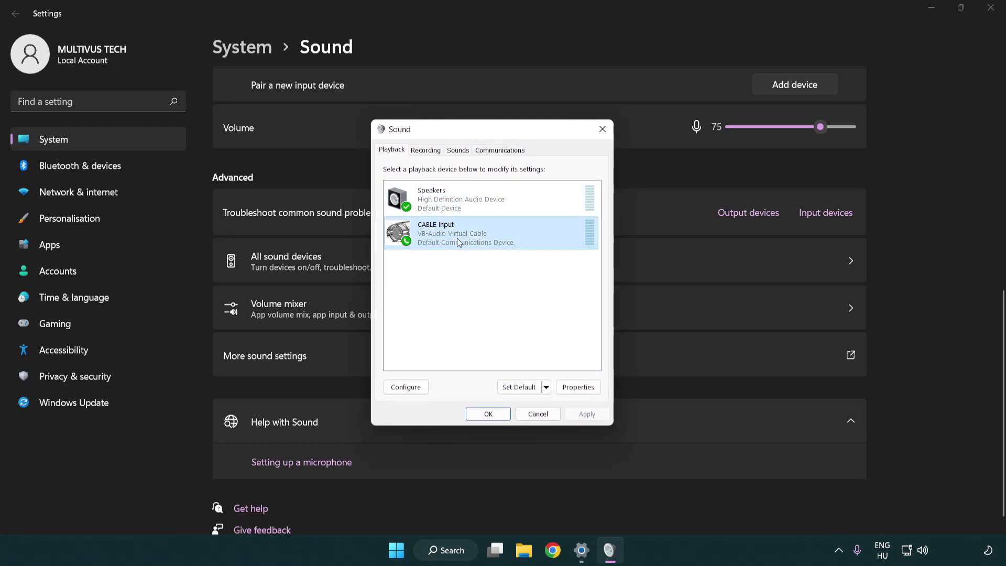
pyautogui.rightClick(457, 241)
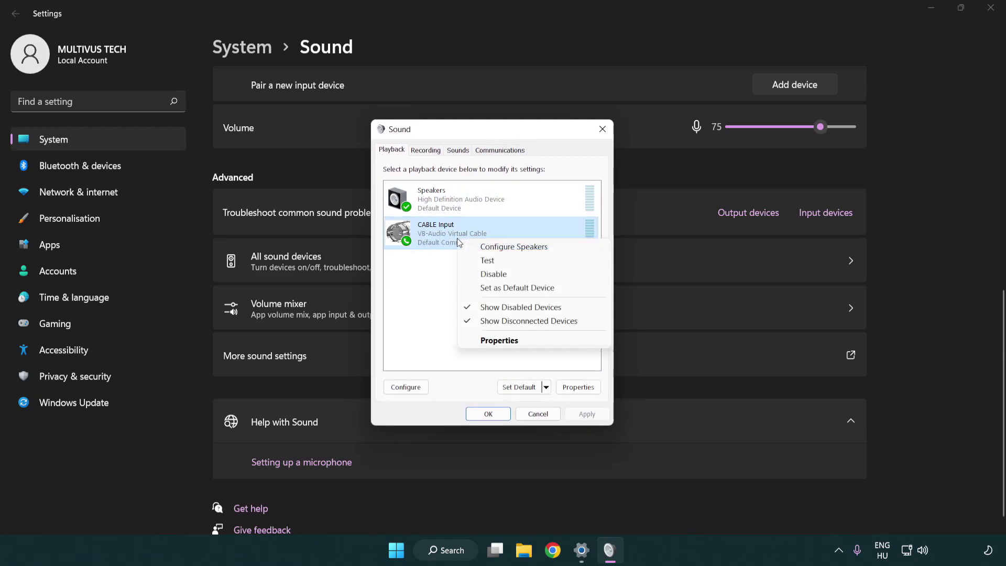
pyautogui.click(521, 274)
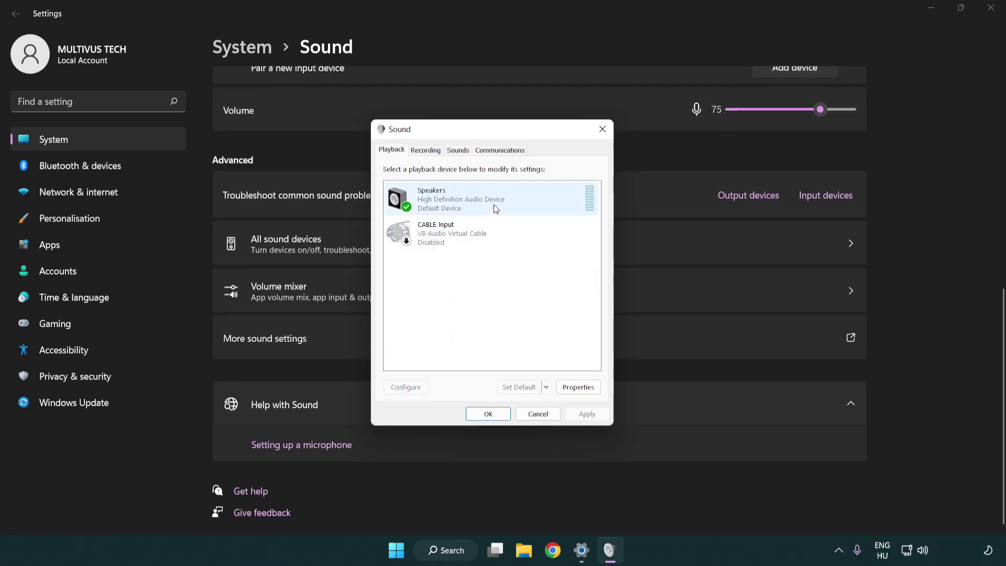
pyautogui.rightClick(512, 200)
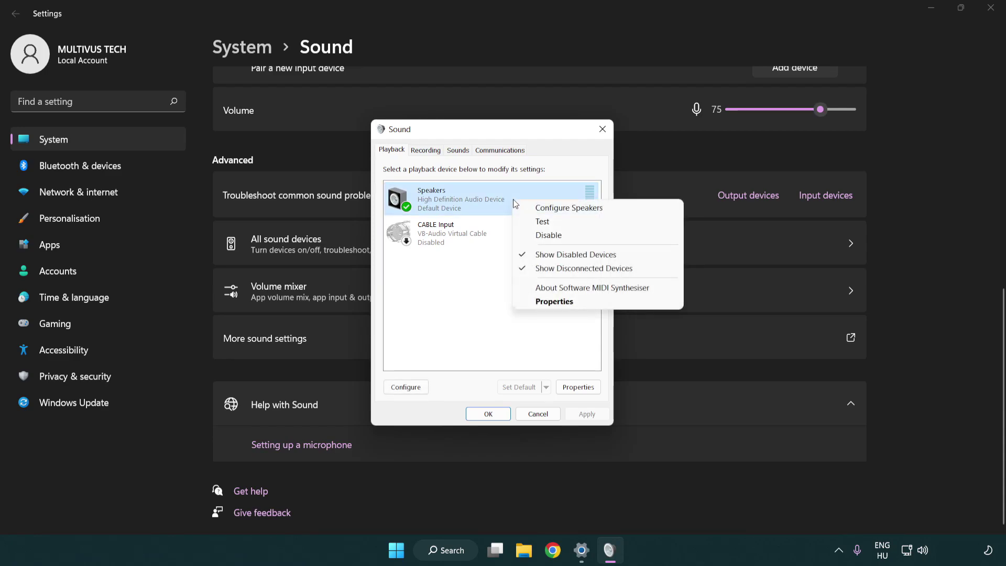
# Step: Configure the Speakers as 7.1 Surround with all optional speakers and full-range front and surround pairs
pyautogui.click(554, 212)
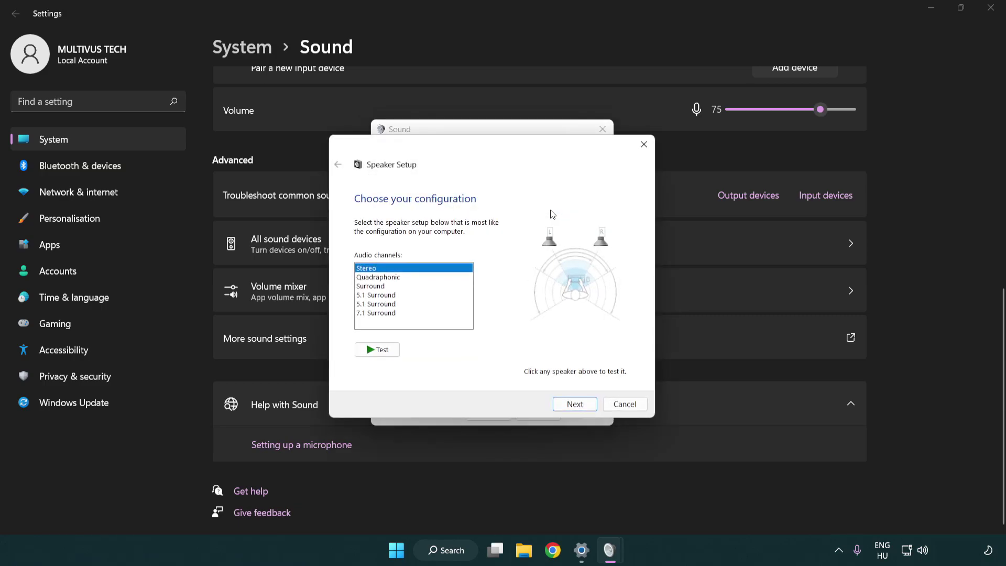
pyautogui.click(401, 295)
pyautogui.click(400, 313)
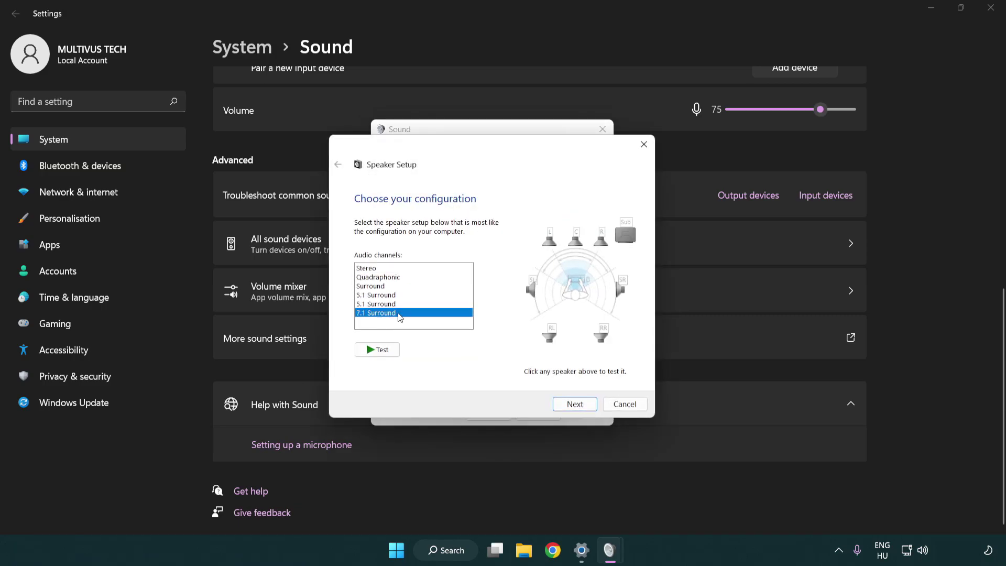
pyautogui.click(572, 404)
pyautogui.click(566, 404)
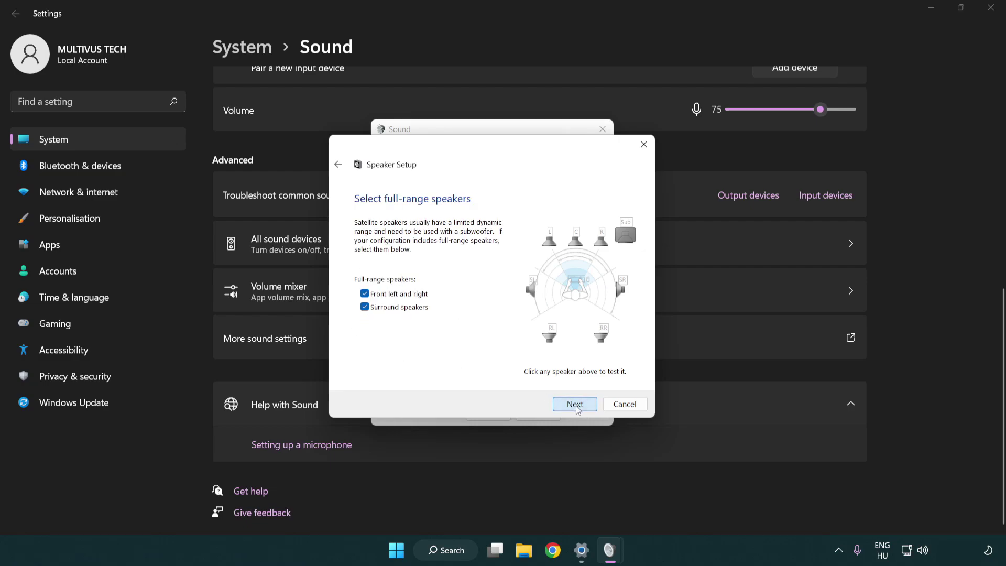
pyautogui.click(562, 403)
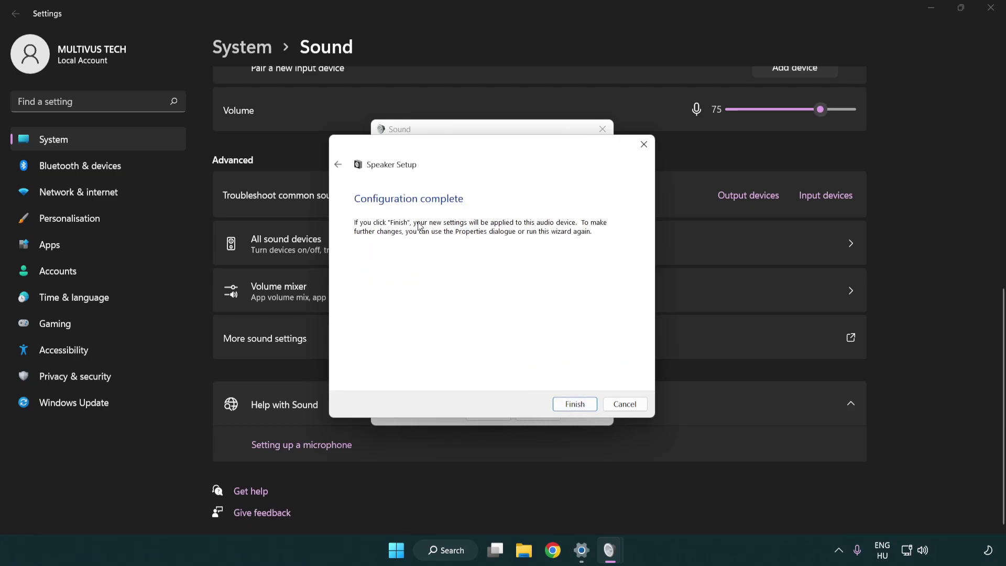
pyautogui.click(573, 404)
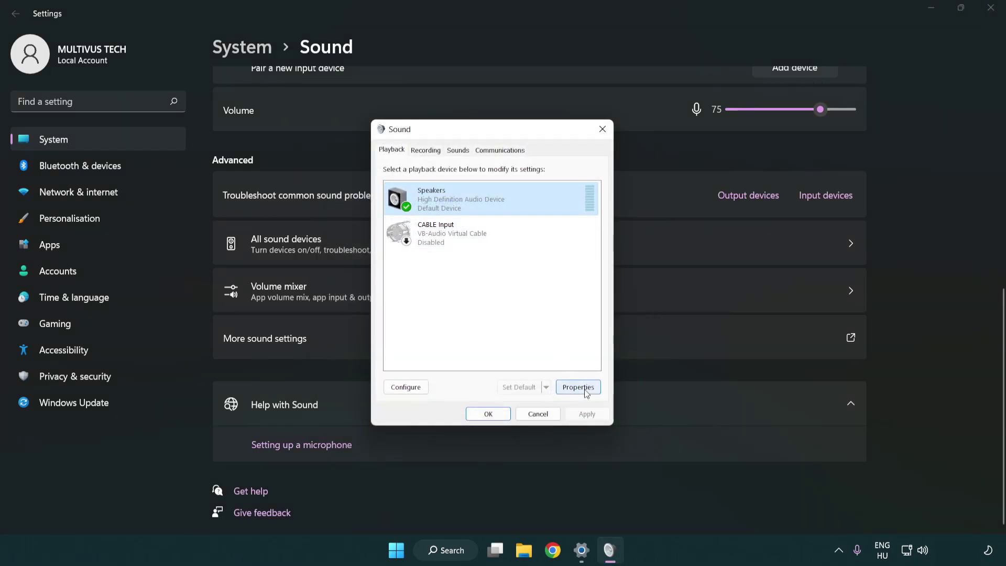
# Step: Open Speakers Properties and turn off all sound enhancements
pyautogui.click(586, 391)
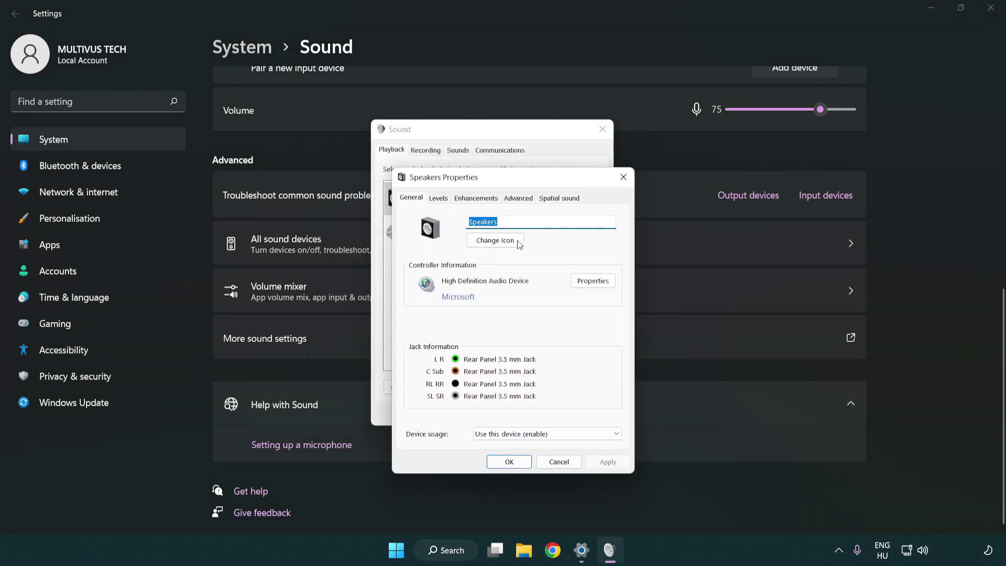
pyautogui.moveTo(507, 176); pyautogui.dragTo(489, 134)
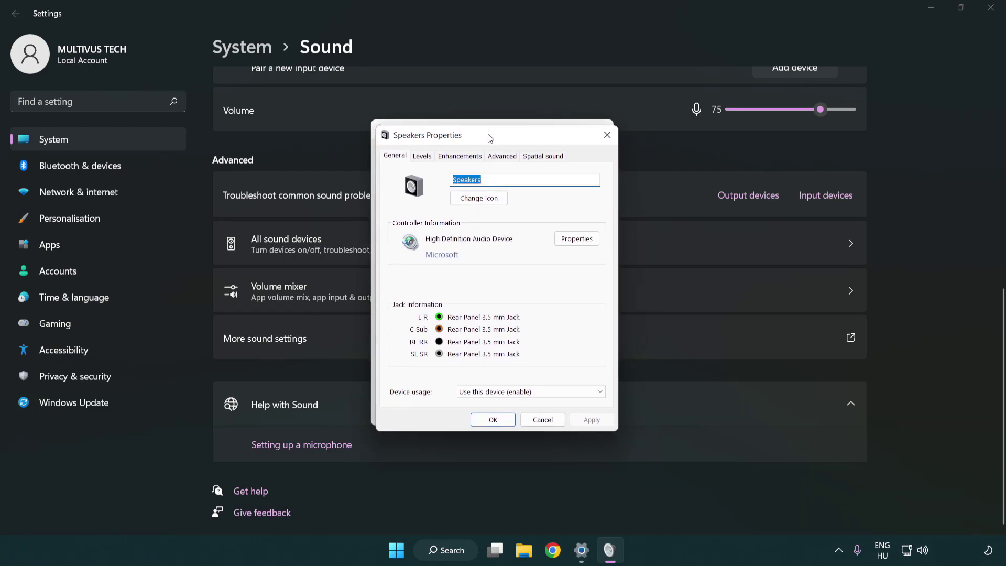
pyautogui.click(460, 156)
pyautogui.click(396, 210)
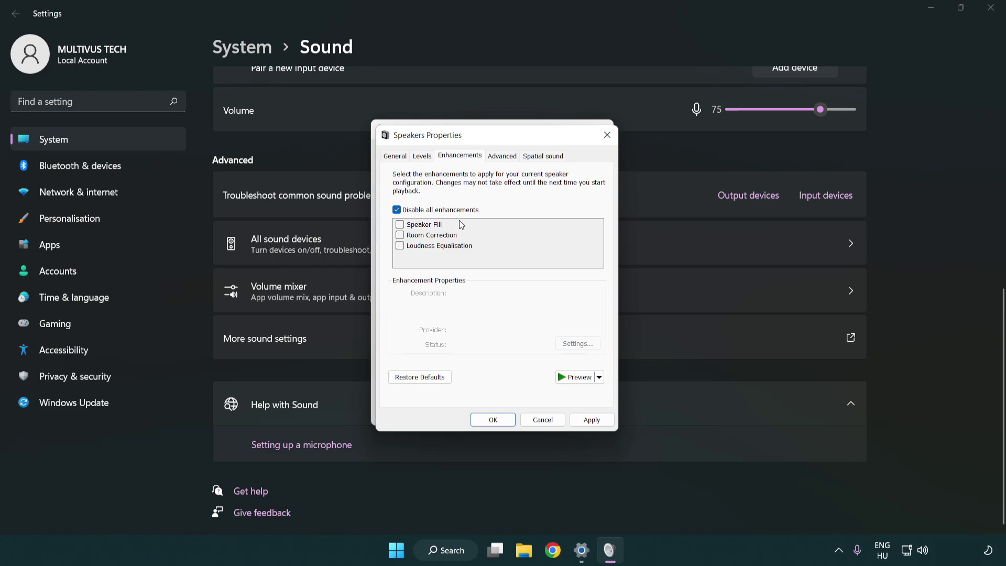
# Step: Set the default format to 16 bit, 48000 Hz (DVD Quality), apply it, and close both dialogs
pyautogui.click(504, 156)
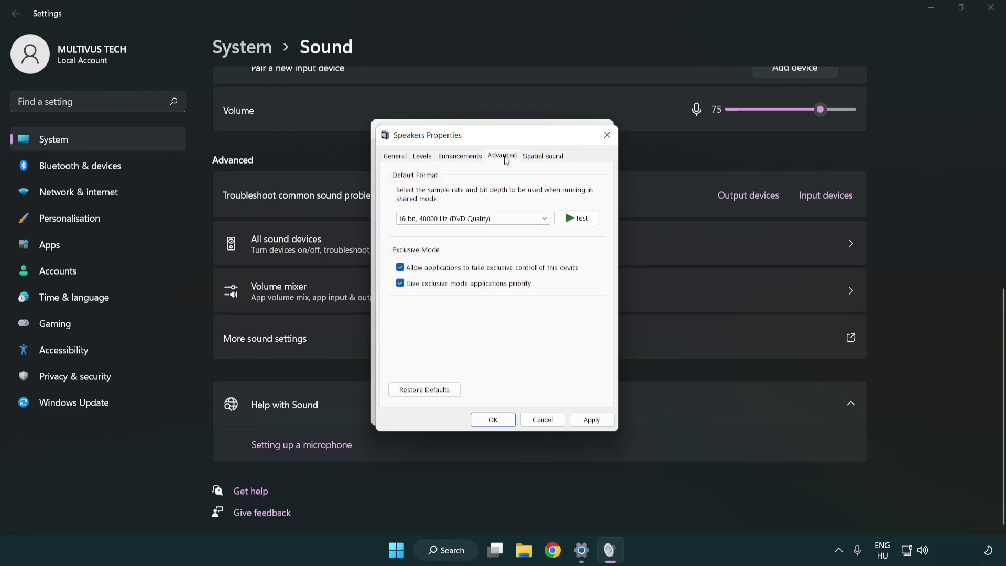
pyautogui.click(445, 220)
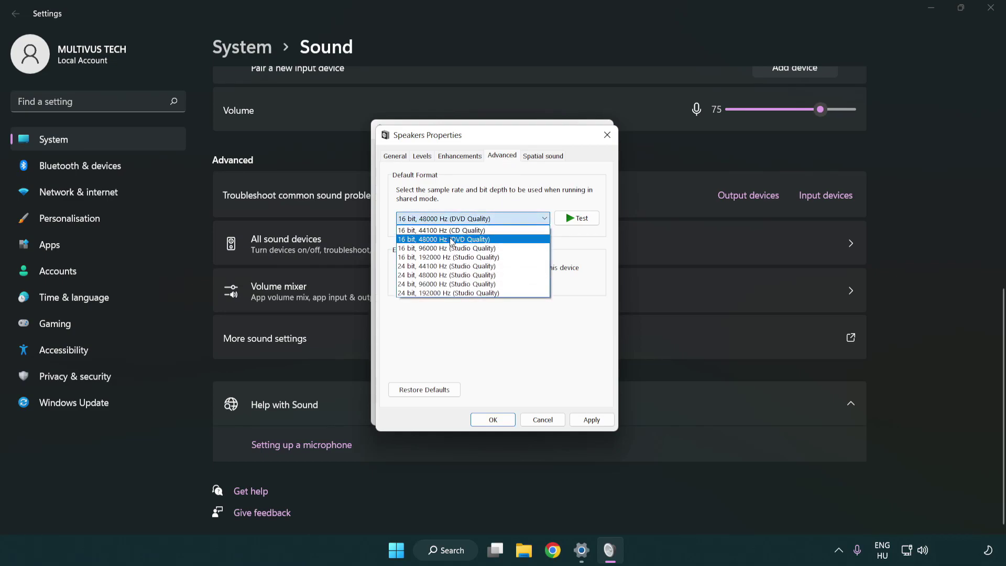
pyautogui.click(452, 242)
pyautogui.click(589, 421)
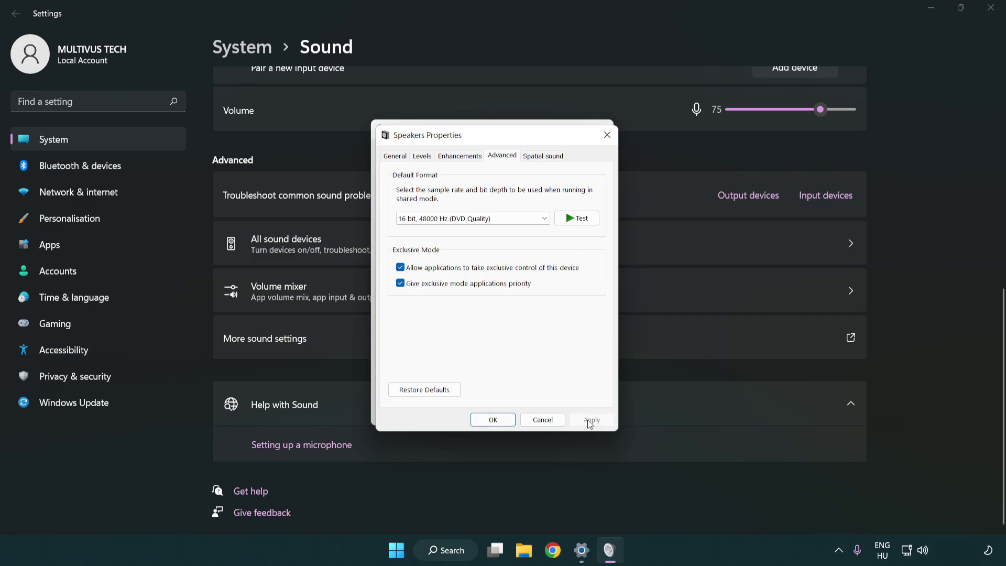
pyautogui.click(495, 421)
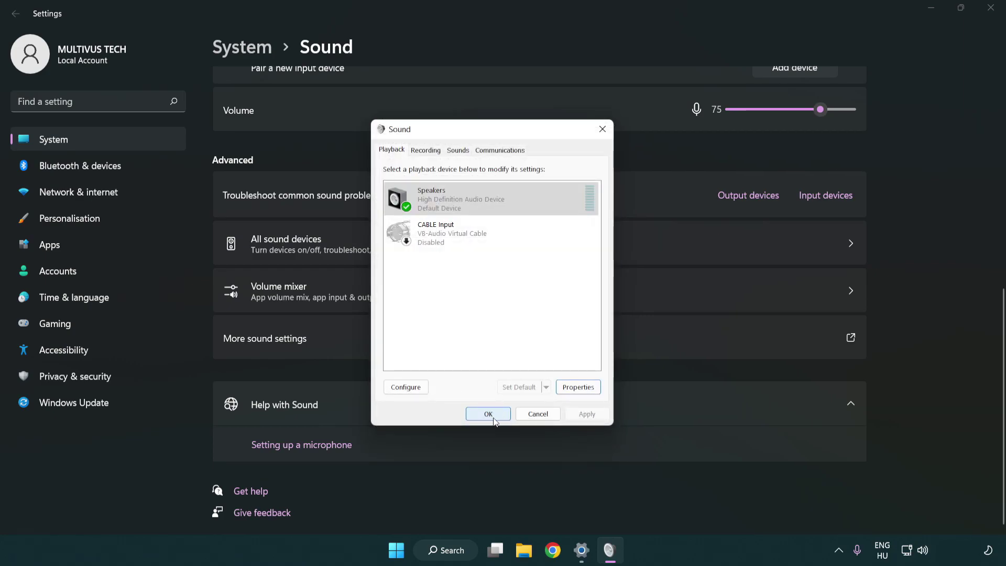
pyautogui.click(488, 415)
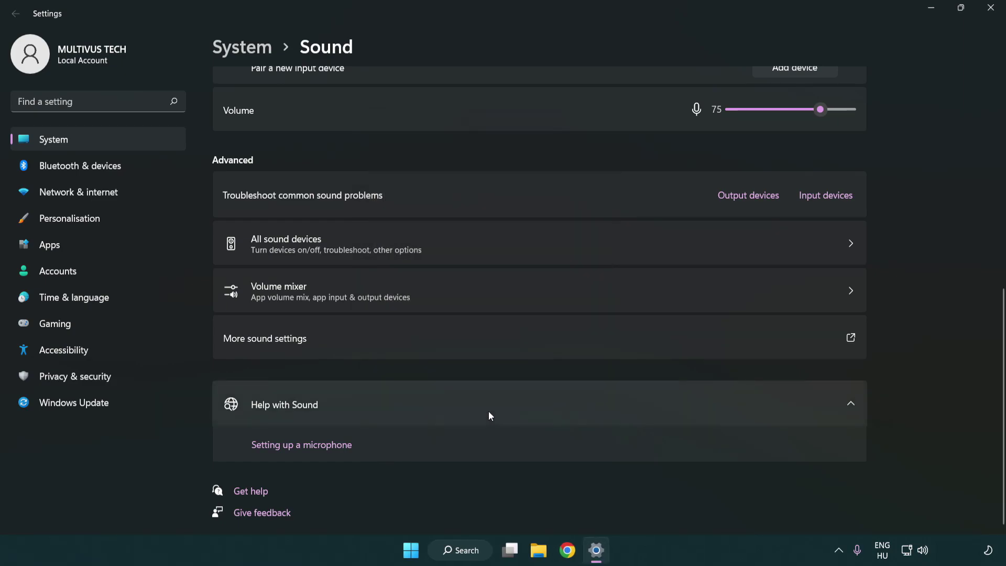
# Step: Close Settings, check the Start menu power options, and search Windows for 'device manager'
pyautogui.click(990, 7)
pyautogui.click(425, 551)
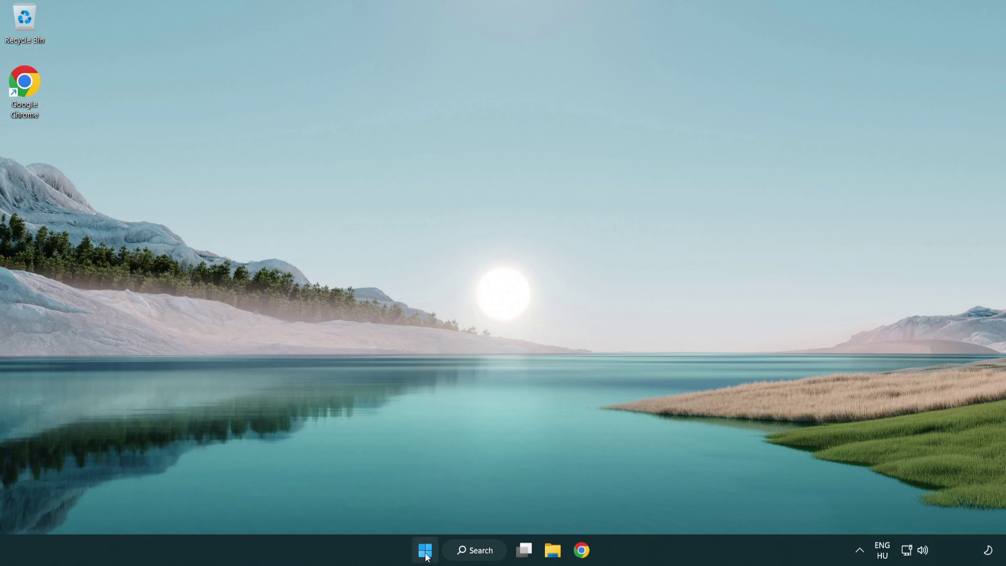
pyautogui.click(669, 508)
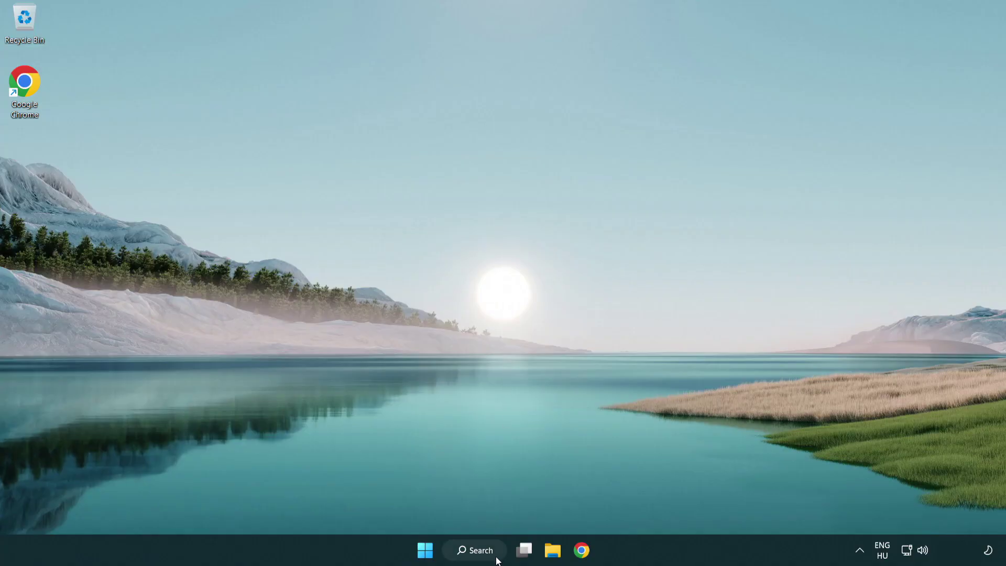
pyautogui.click(481, 553)
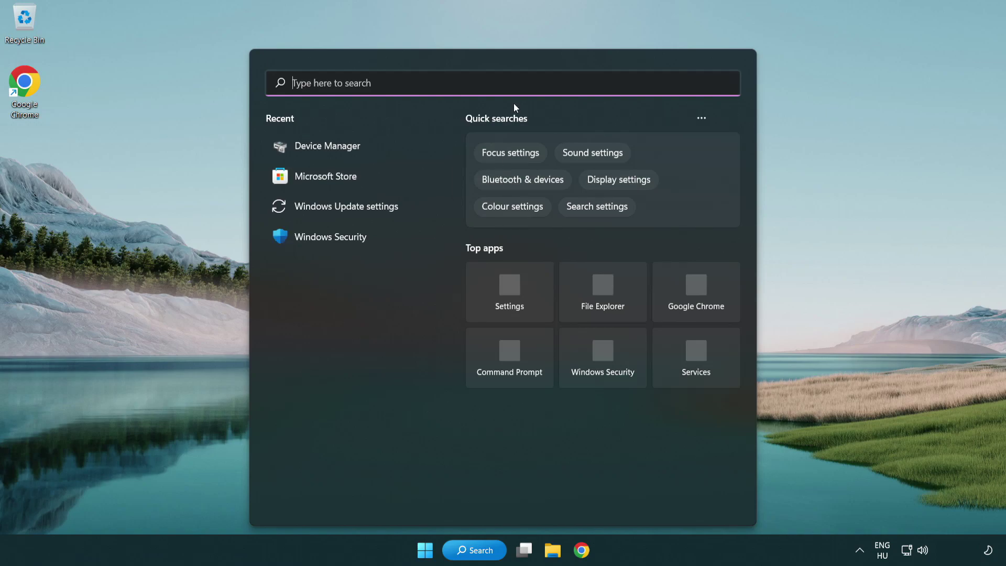
pyautogui.write('device manager')
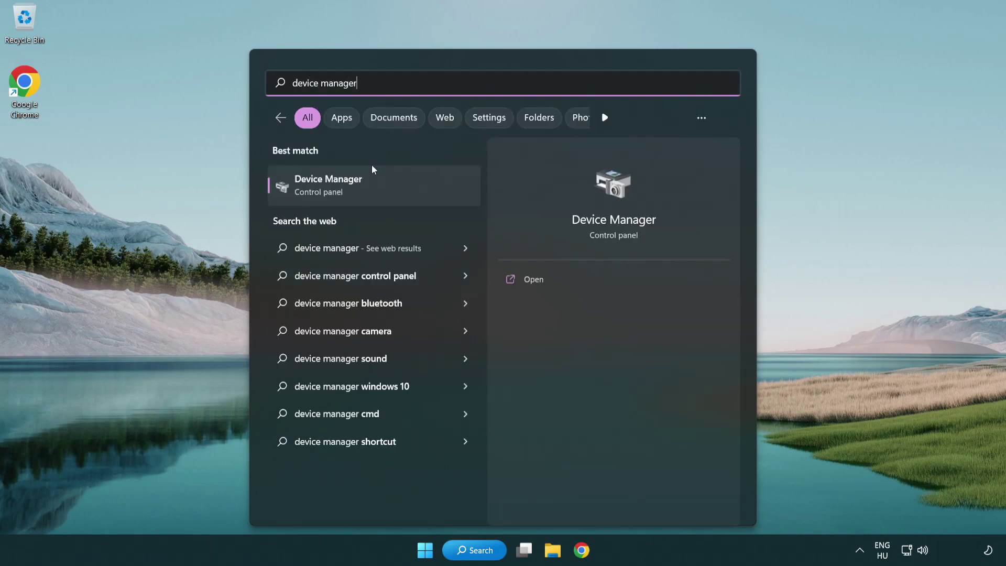
# Step: In Device Manager, expand Sound, video and game controllers and bring up the High Definition Audio Device's actions
pyautogui.click(411, 193)
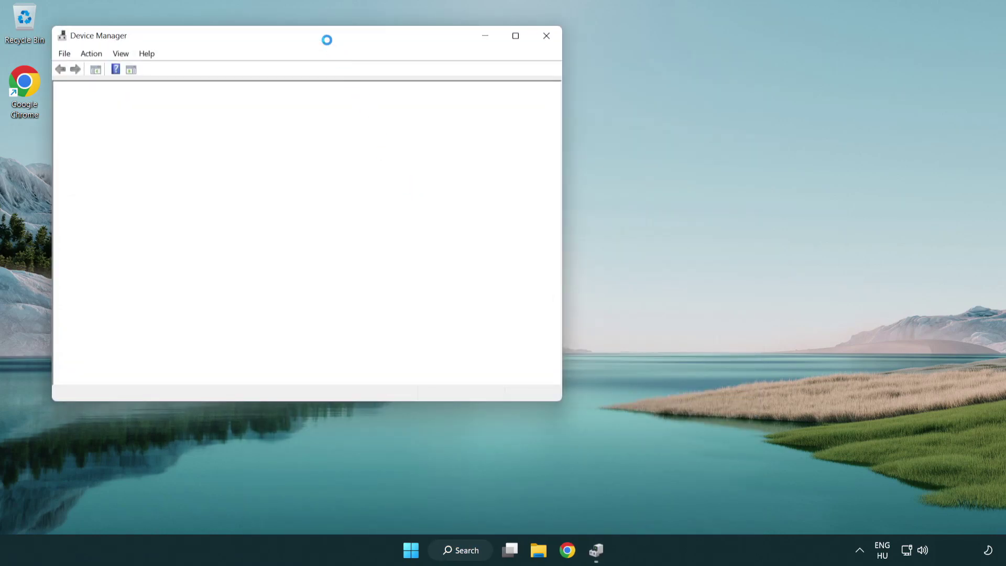
pyautogui.moveTo(338, 44); pyautogui.dragTo(507, 92)
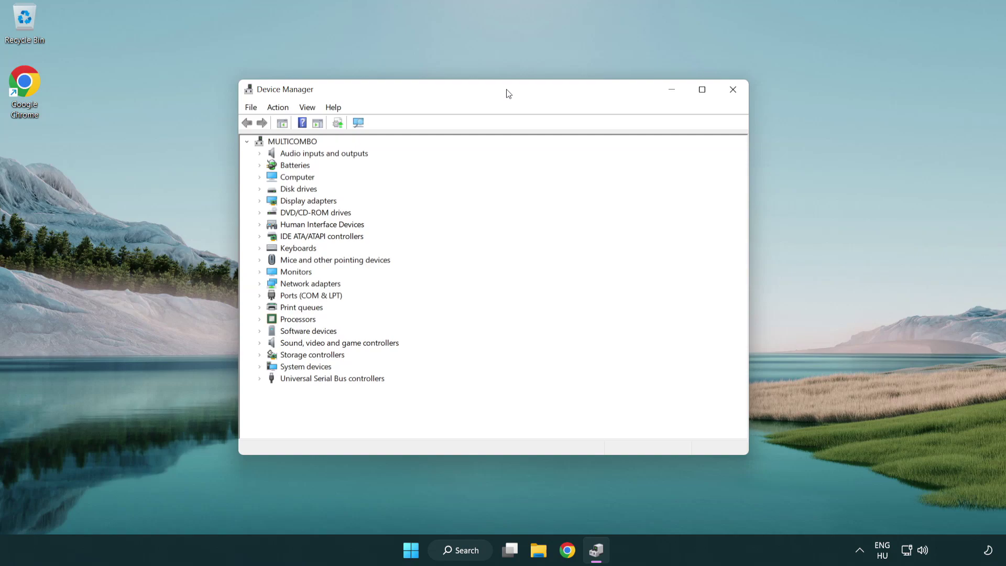
pyautogui.click(278, 345)
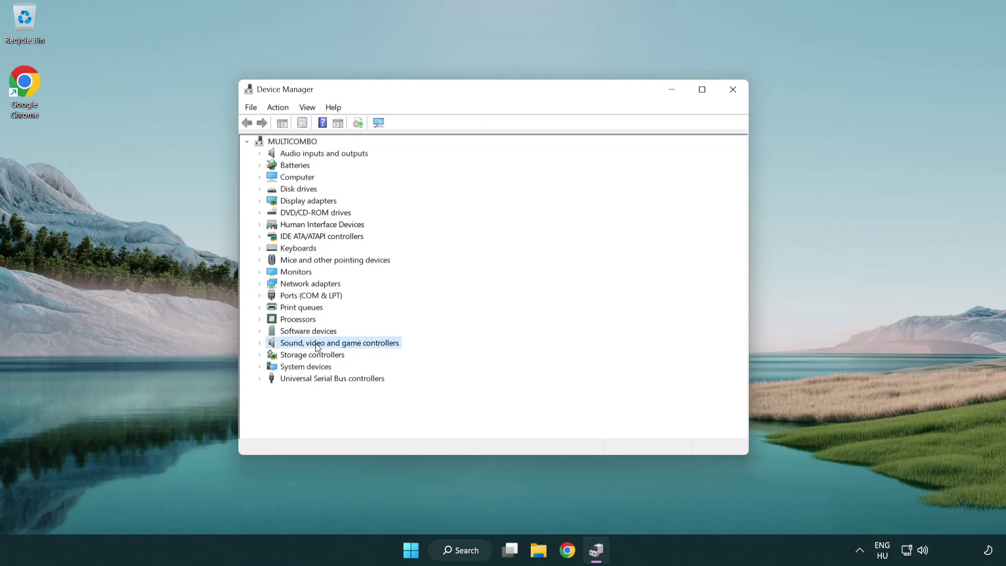
pyautogui.click(260, 344)
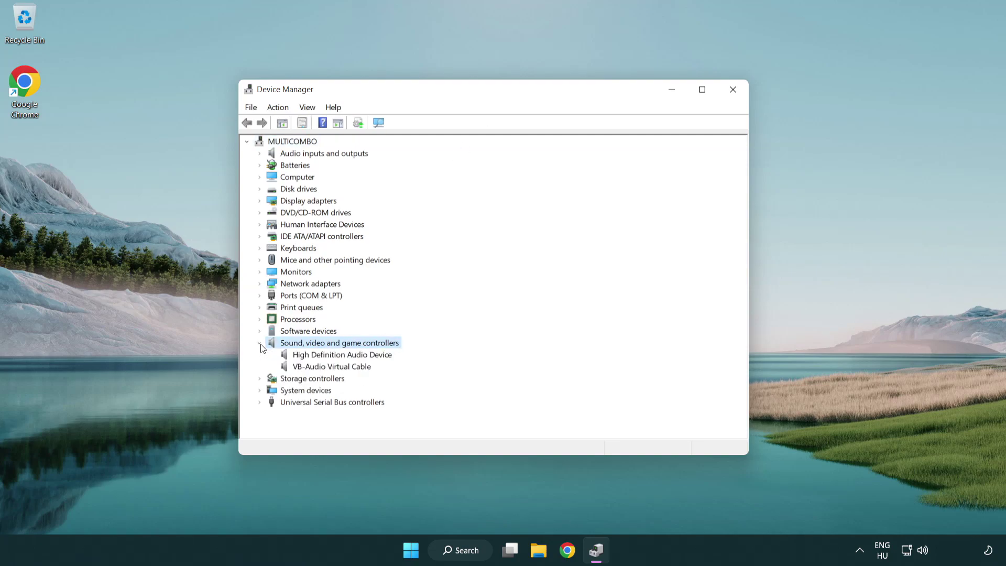
pyautogui.click(313, 356)
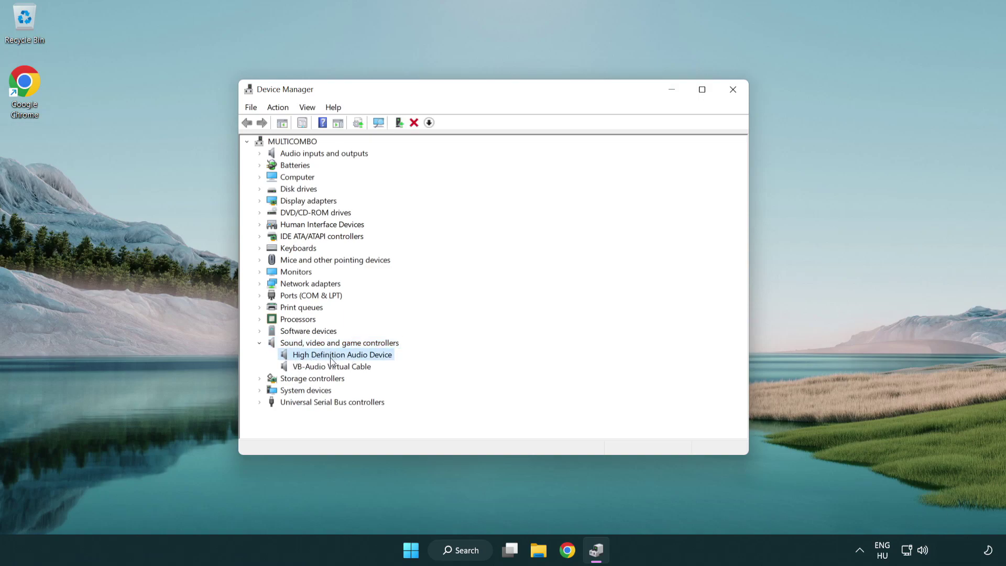
pyautogui.rightClick(351, 356)
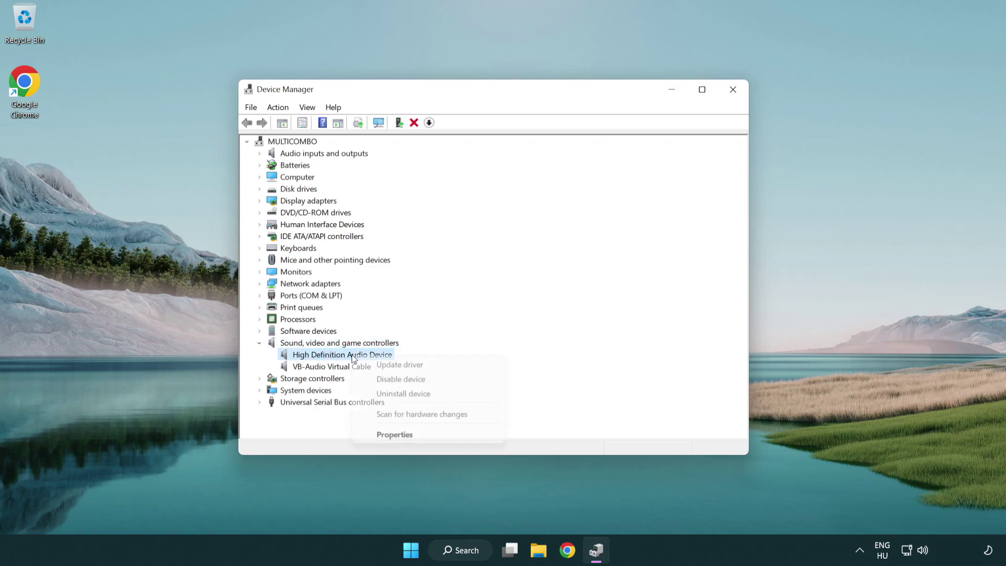
# Step: Reinstall the High Definition Audio Device driver by picking it from the compatible driver list on this computer
pyautogui.click(434, 363)
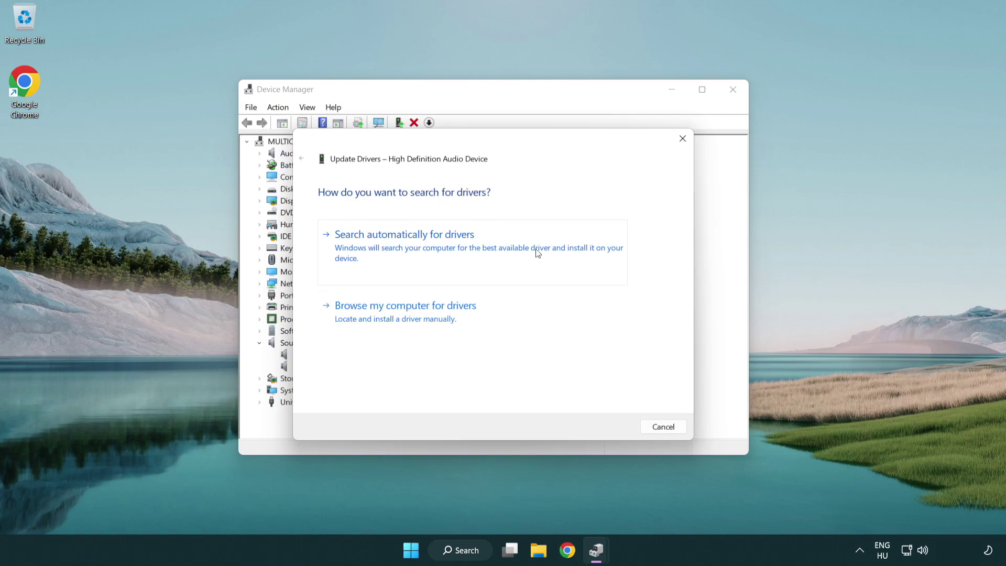
pyautogui.click(408, 328)
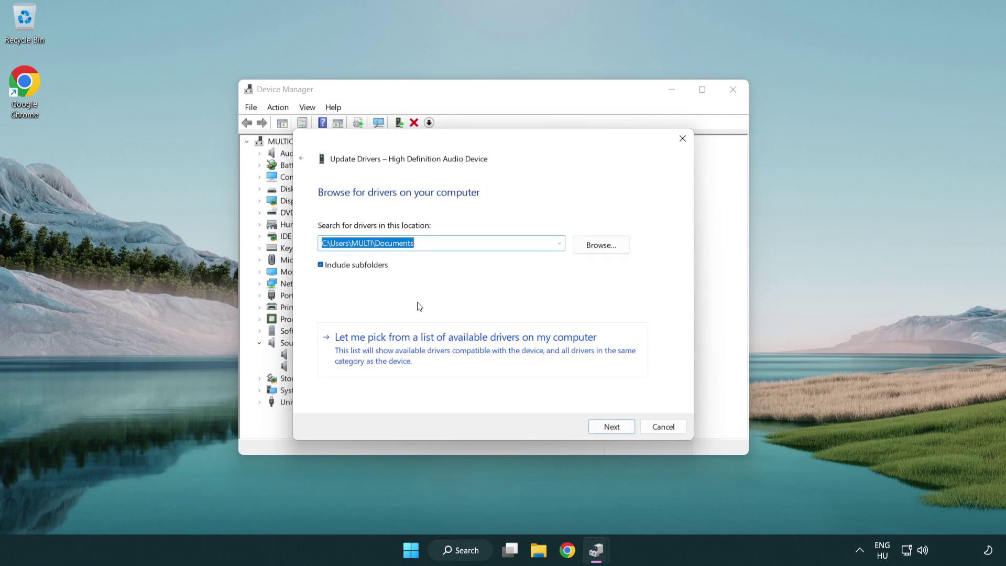
pyautogui.click(485, 357)
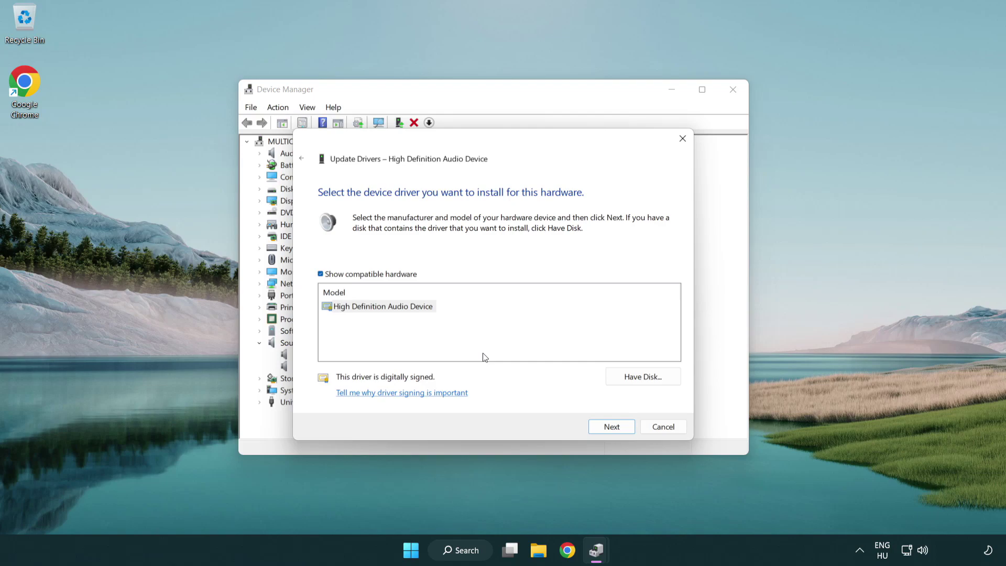
pyautogui.click(335, 315)
pyautogui.click(322, 309)
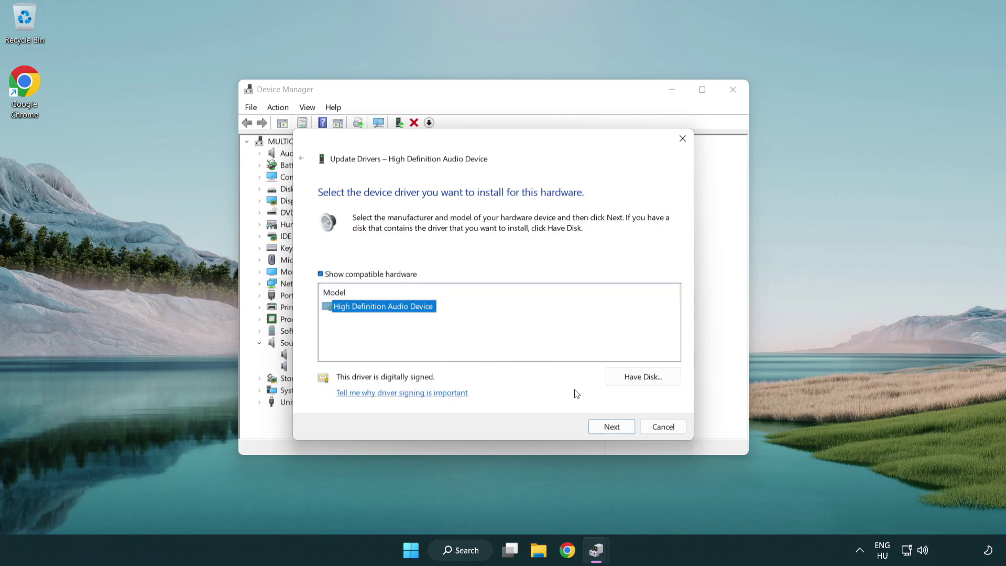
pyautogui.click(623, 431)
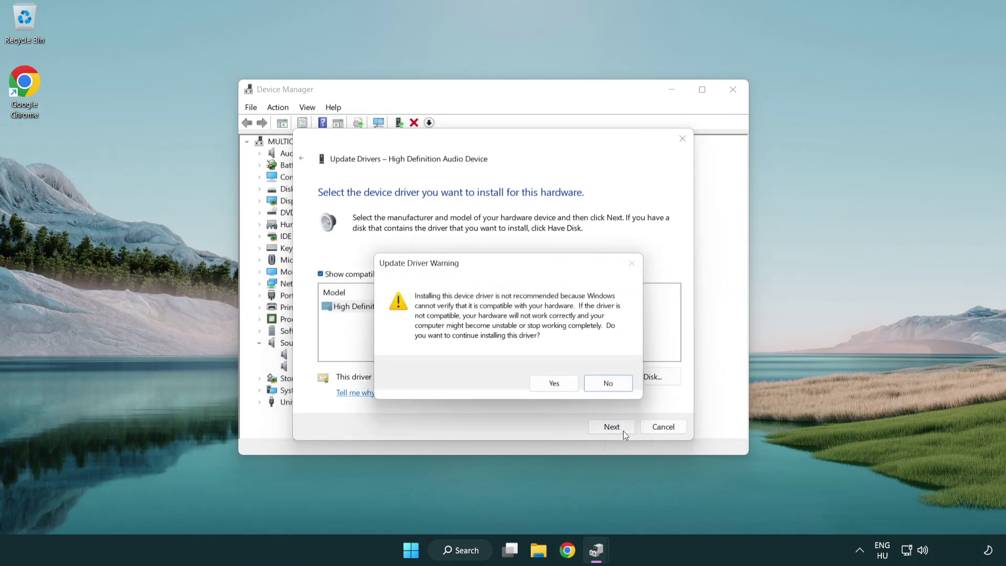
pyautogui.click(554, 384)
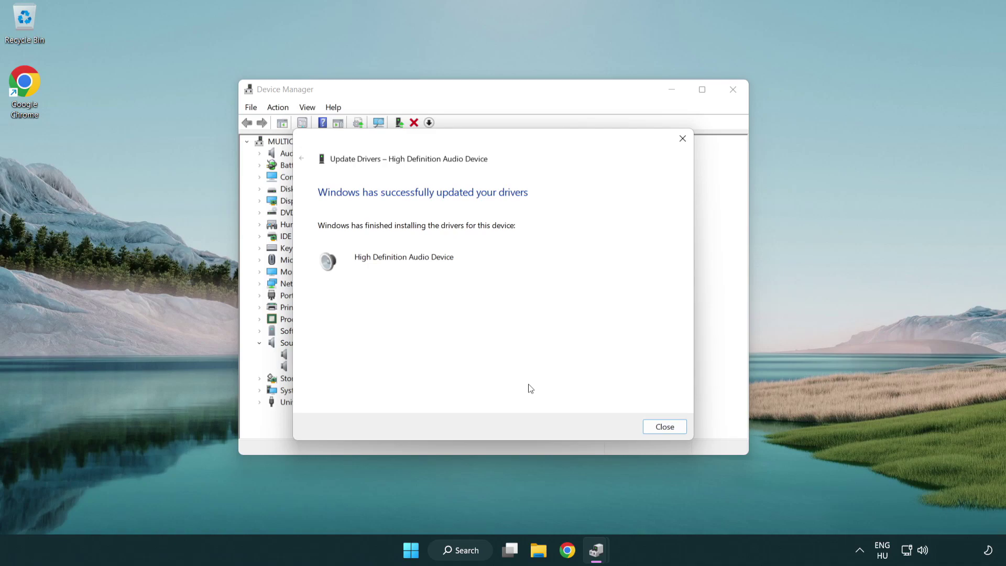
# Step: Close the driver wizard and Device Manager, then bring up the Start menu's restart options
pyautogui.click(665, 427)
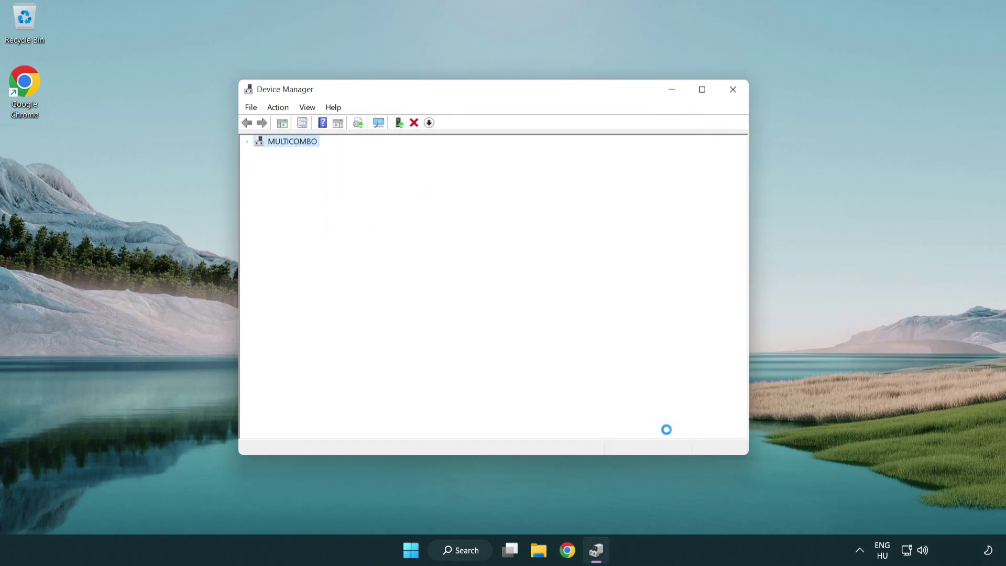
pyautogui.click(733, 90)
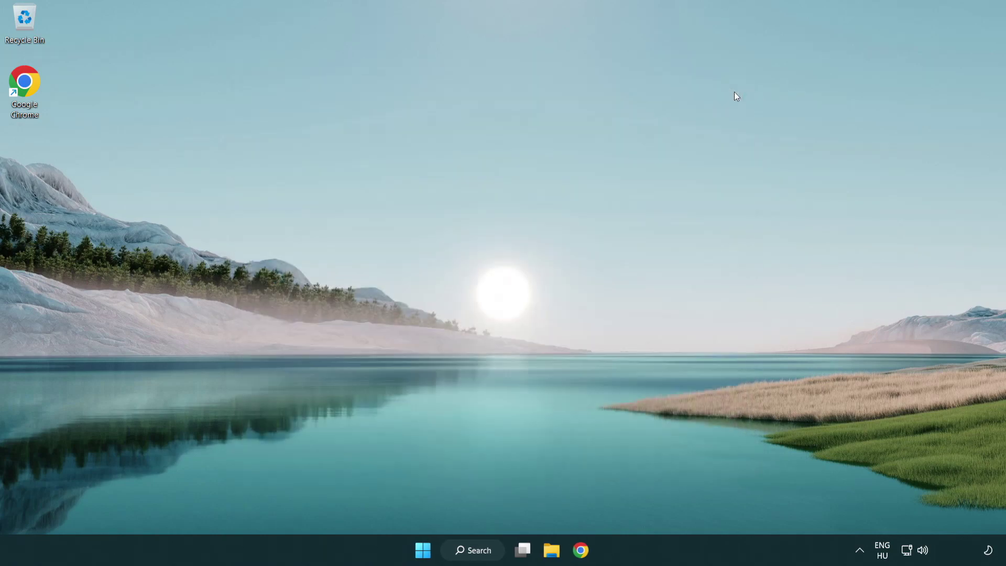
pyautogui.click(426, 550)
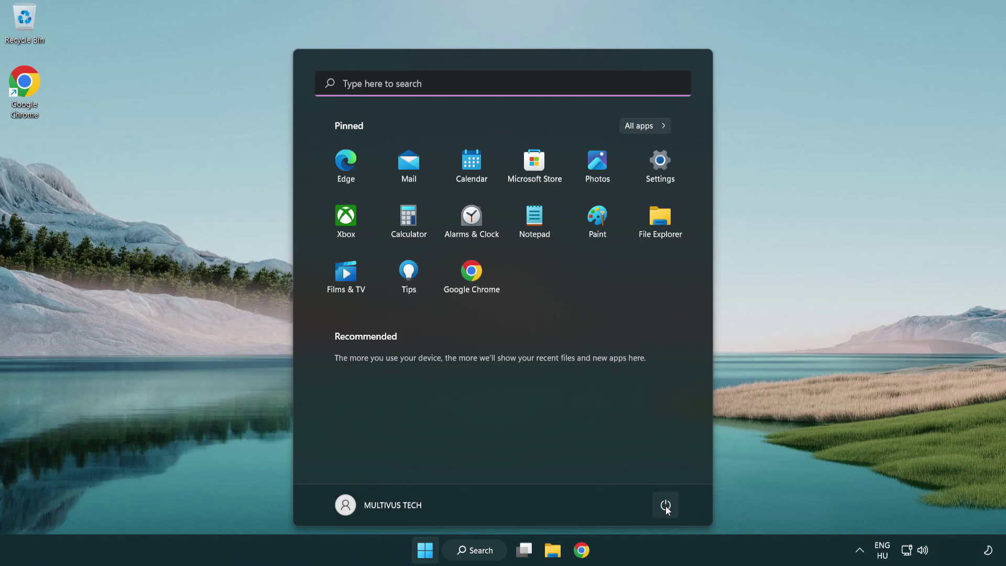
pyautogui.click(664, 506)
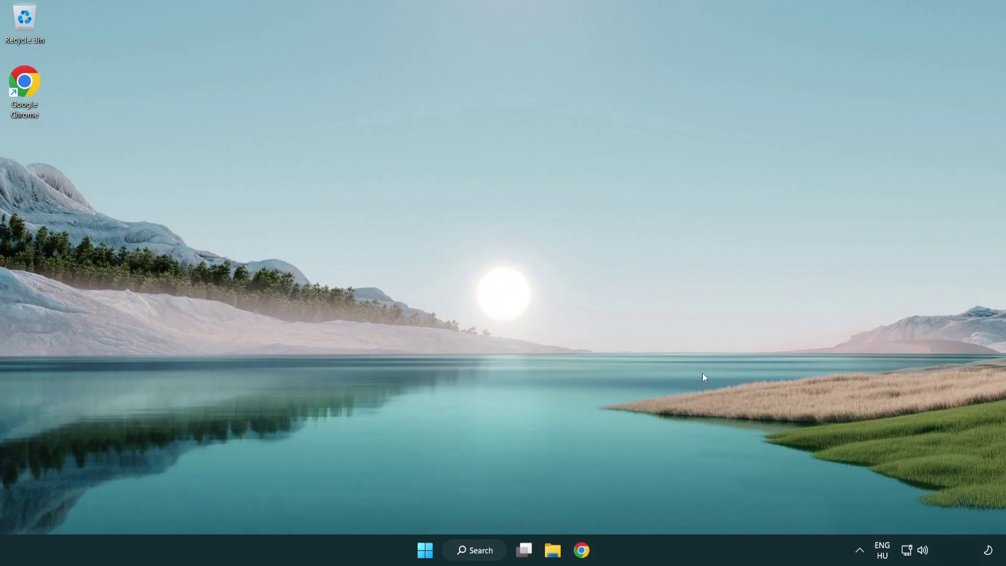
# Step: Launch the Playing Audio sound troubleshooter from the taskbar volume icon's context menu
pyautogui.rightClick(925, 554)
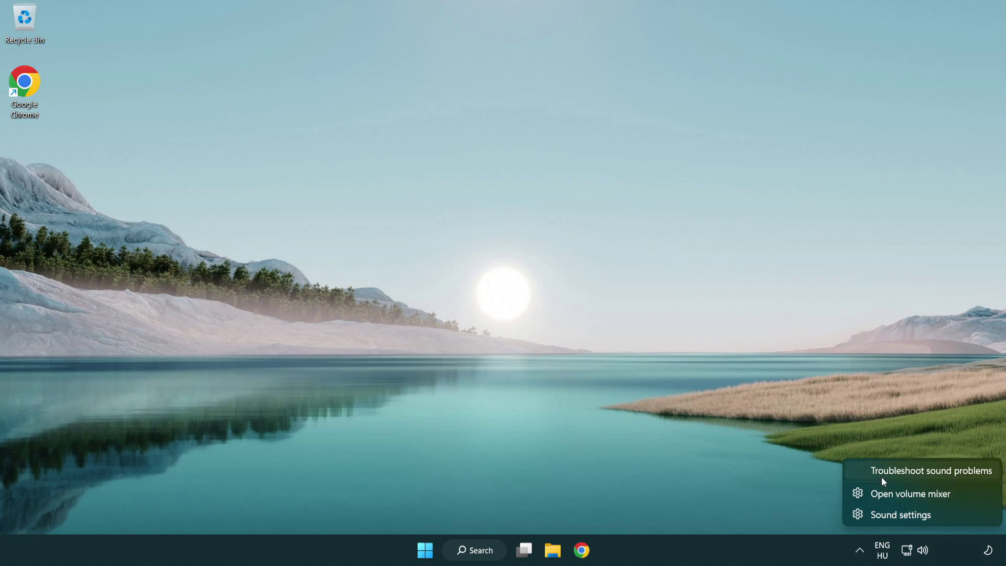
pyautogui.click(919, 474)
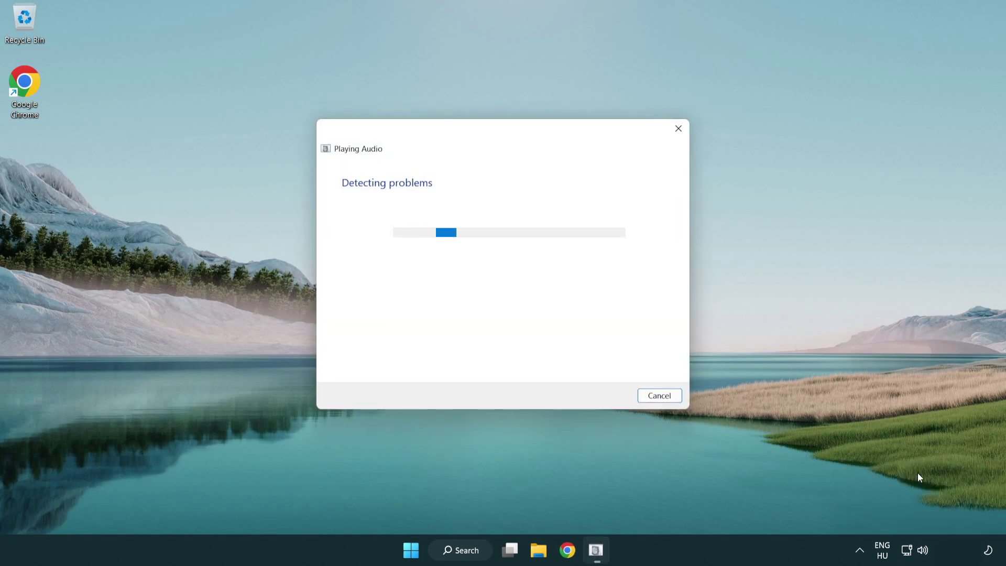